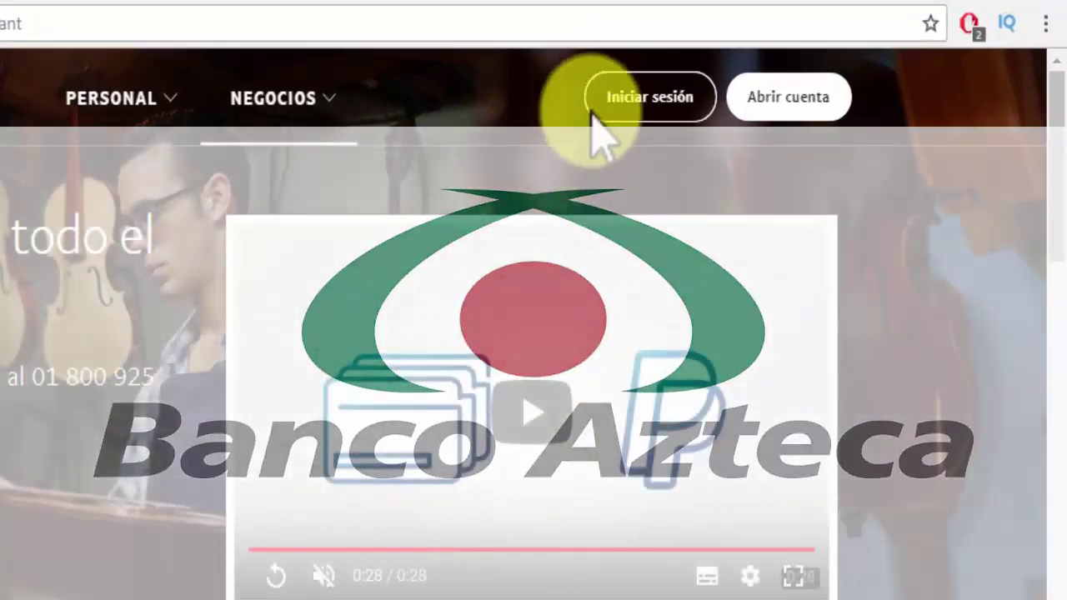
Sign in to the PayPal account by entering the account password for the prefilled e-mail.
{"action": "left_click", "coordinate": [625, 98]}
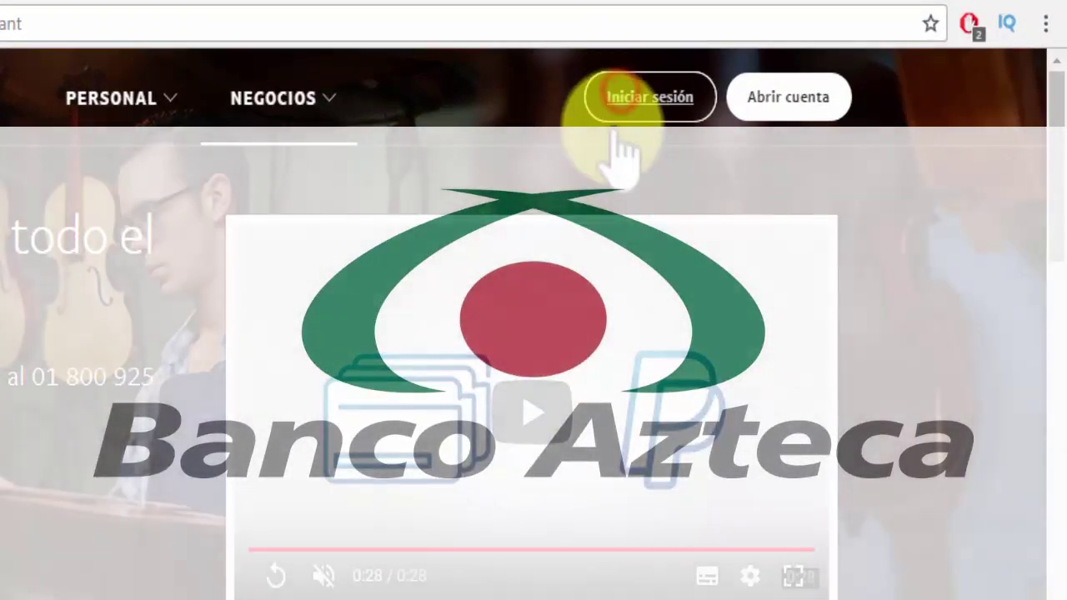
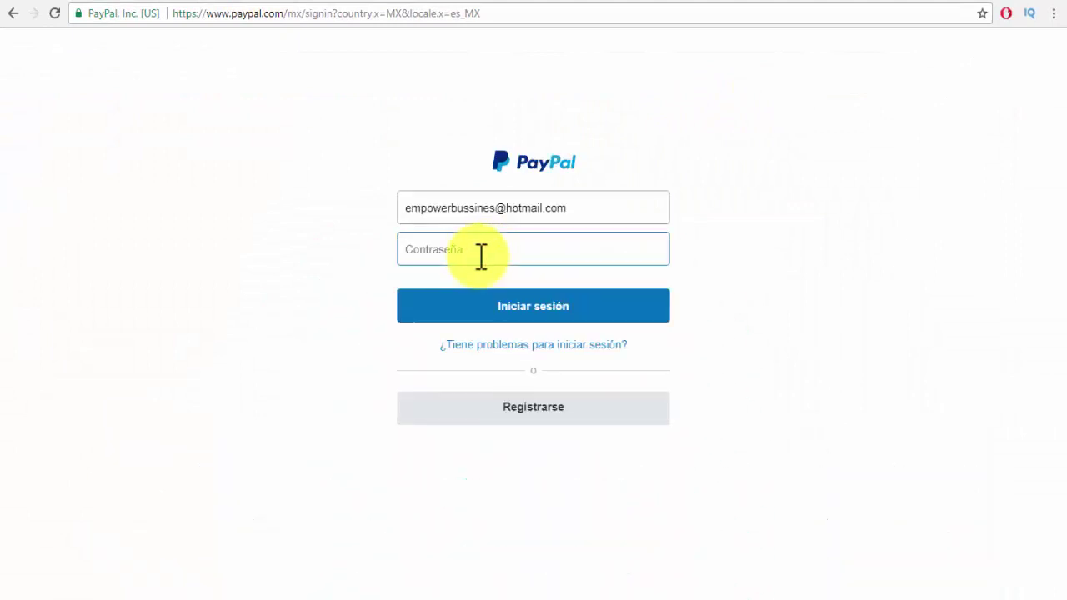
{"action": "key", "text": "ctrl+v"}
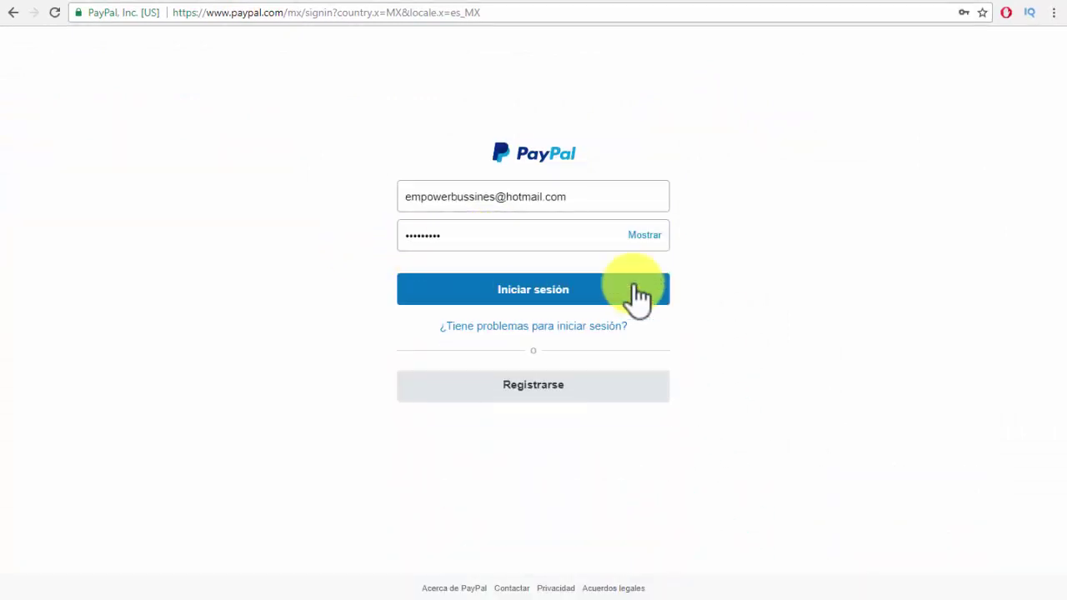
{"action": "left_click", "coordinate": [567, 289]}
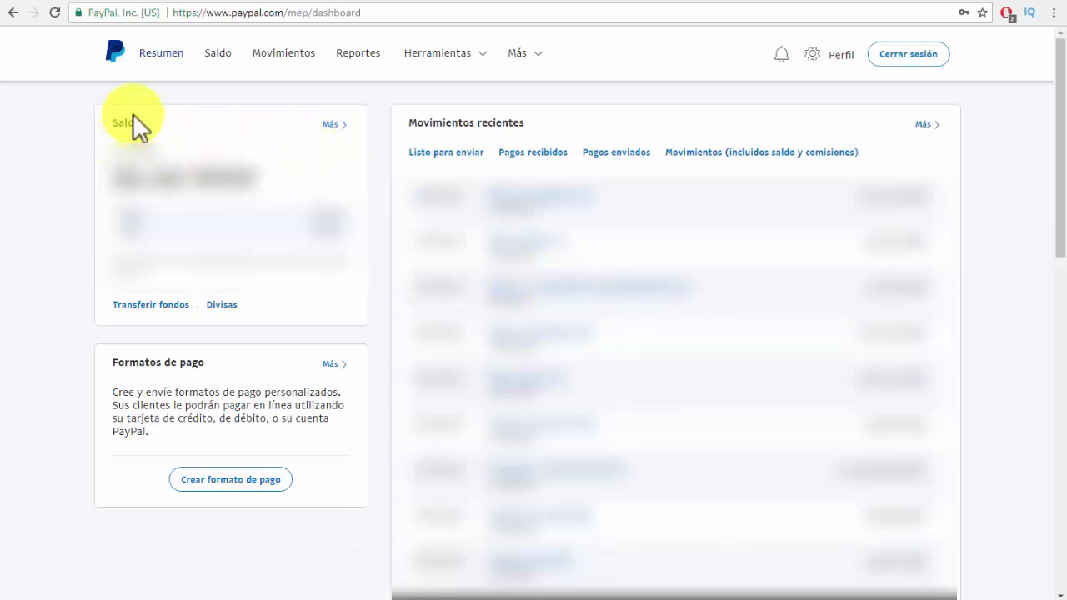
Go to the balance details and open the form for associating a new Mexican bank account.
{"action": "left_click", "coordinate": [331, 126]}
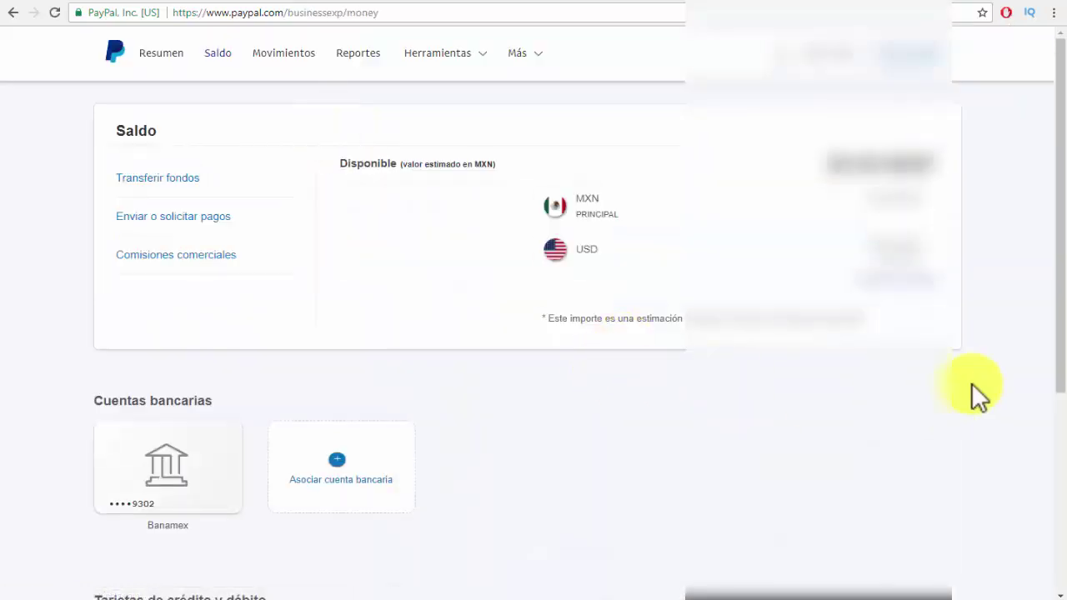
{"action": "left_click_drag", "start_coordinate": [1059, 100], "coordinate": [1063, 315]}
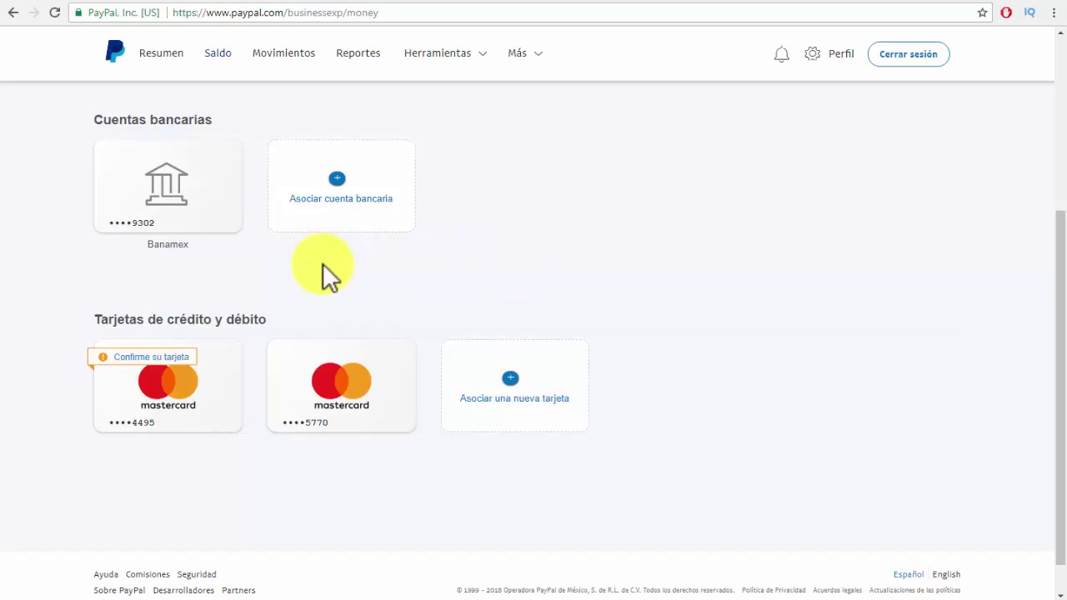
{"action": "left_click", "coordinate": [335, 183]}
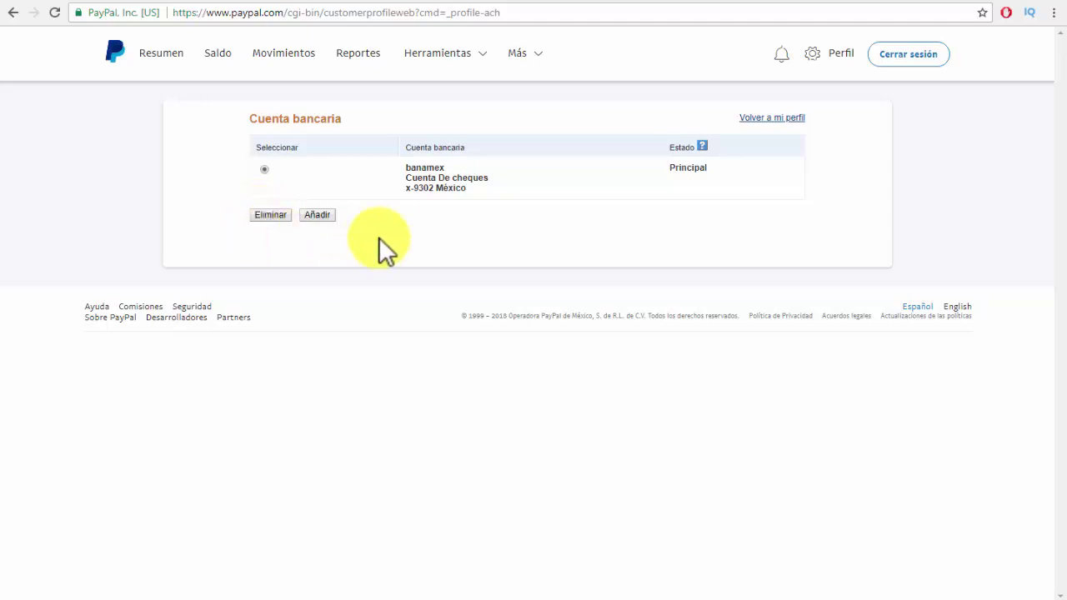
{"action": "left_click", "coordinate": [316, 217]}
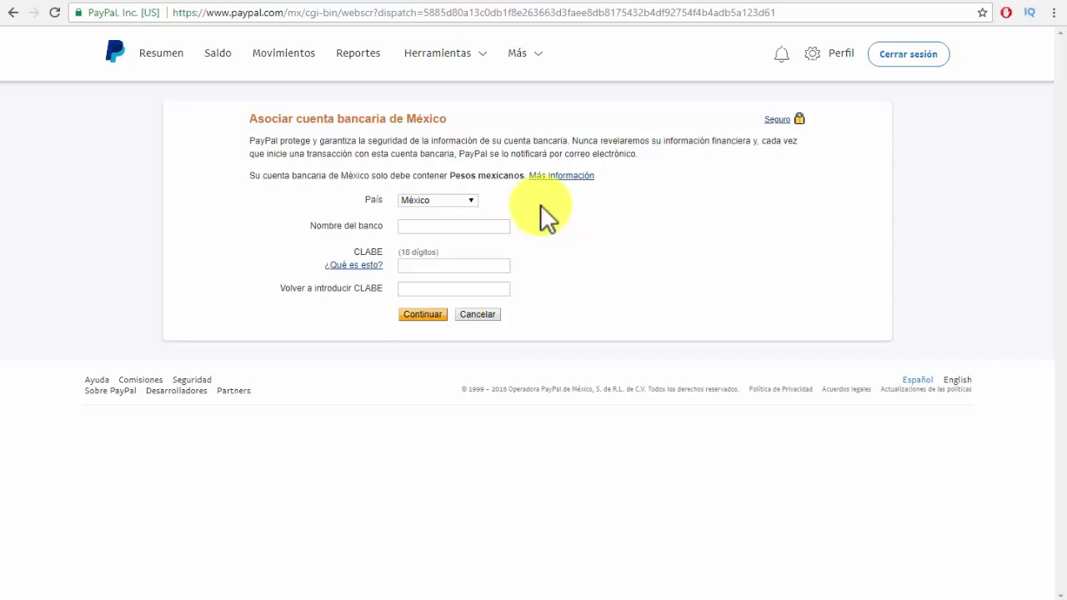
Keep México as the country and enter Banco Azteca as the bank name.
{"action": "left_click", "coordinate": [470, 200]}
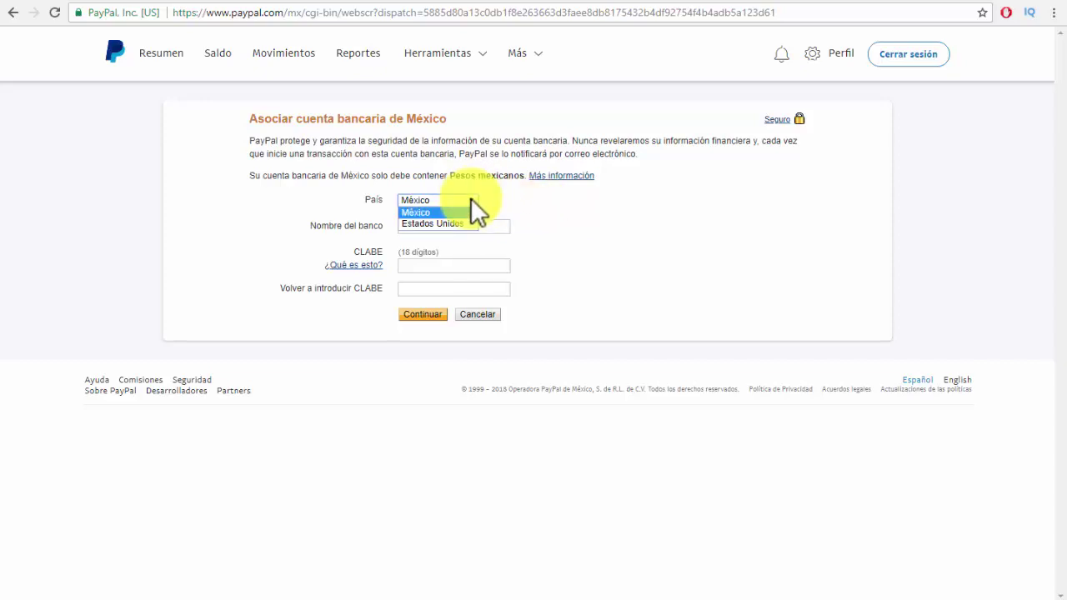
{"action": "left_click", "coordinate": [470, 200]}
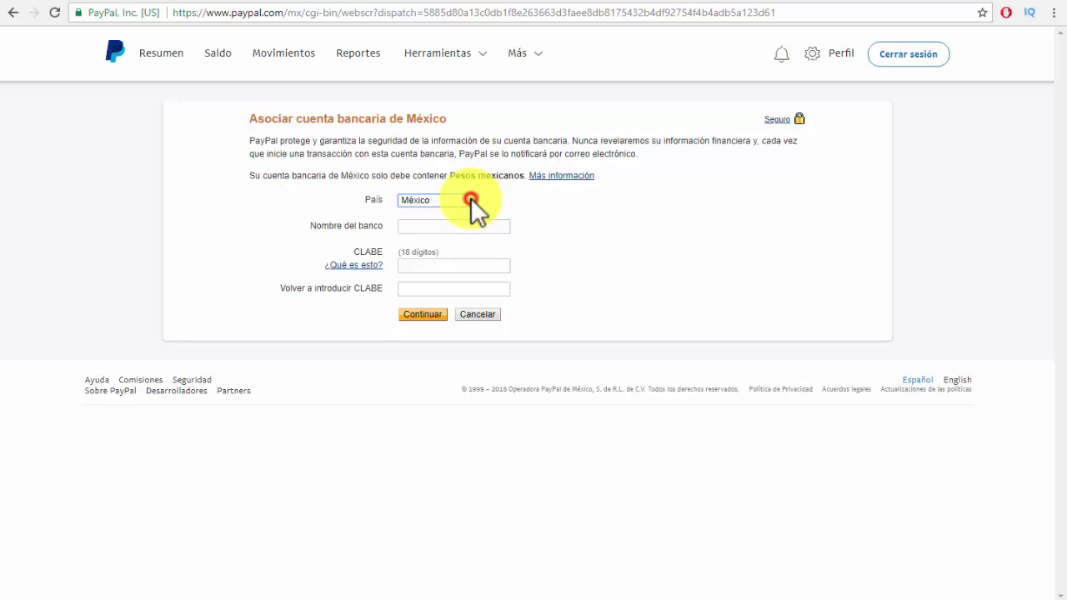
{"action": "left_click", "coordinate": [435, 225]}
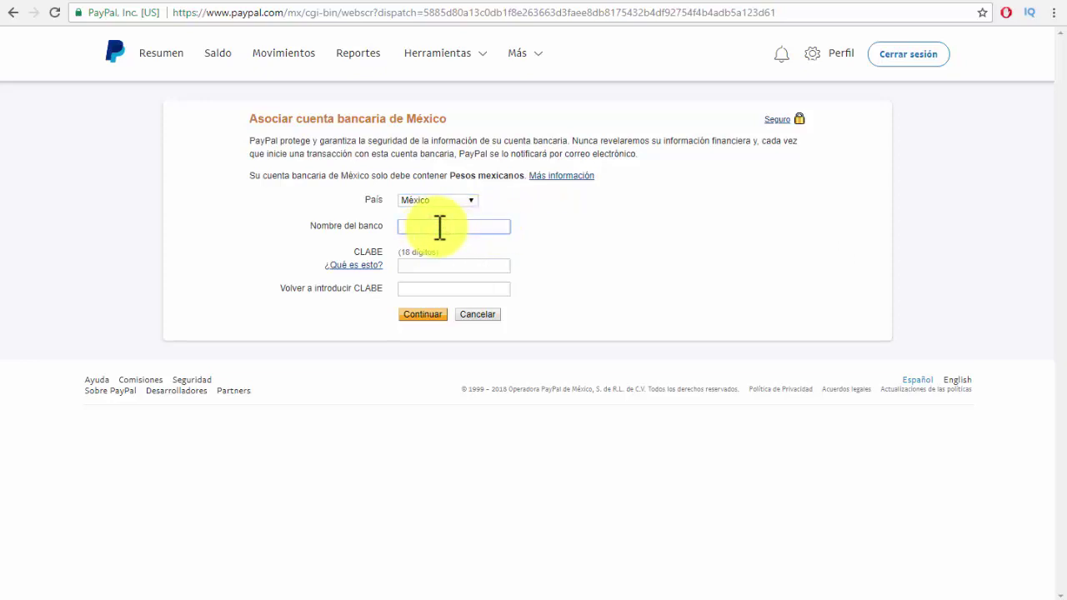
{"action": "type", "text": "Banco Azteca"}
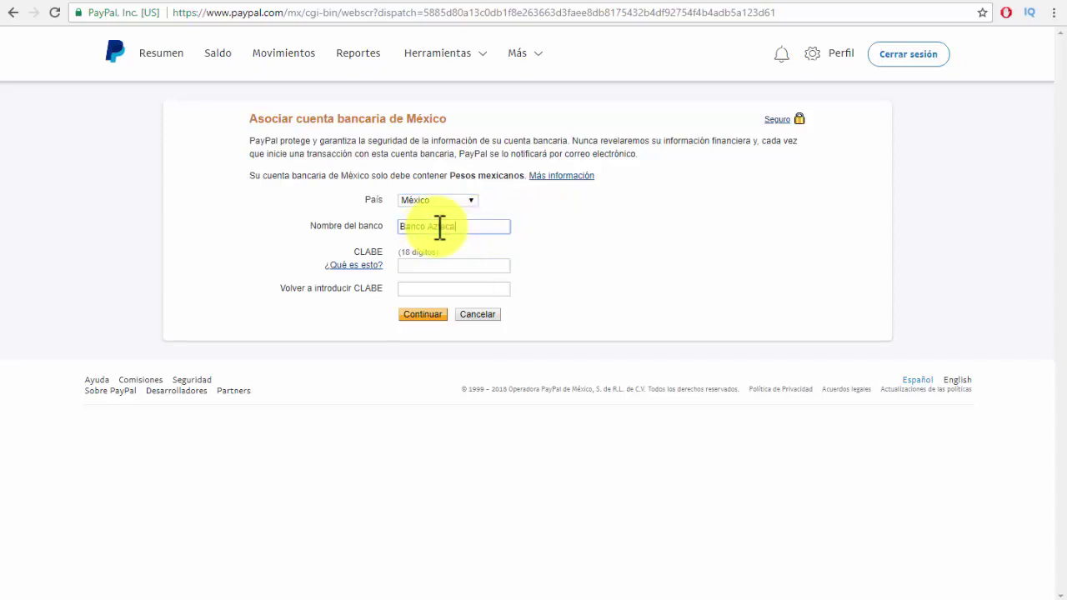
Open the help page about what a CLABE is and close it again.
{"action": "left_click", "coordinate": [415, 268]}
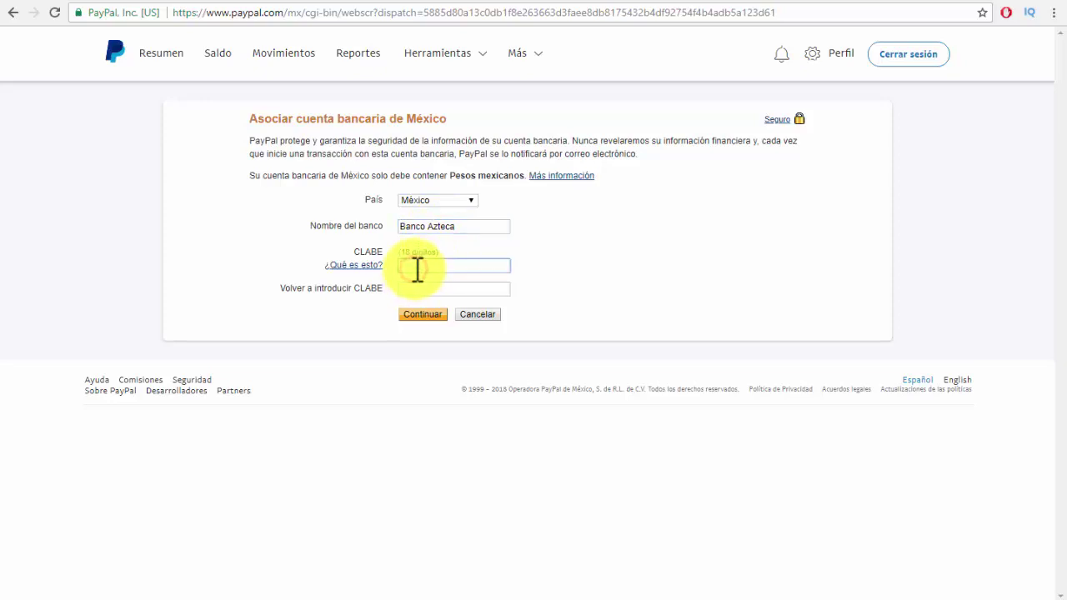
{"action": "left_click", "coordinate": [367, 267]}
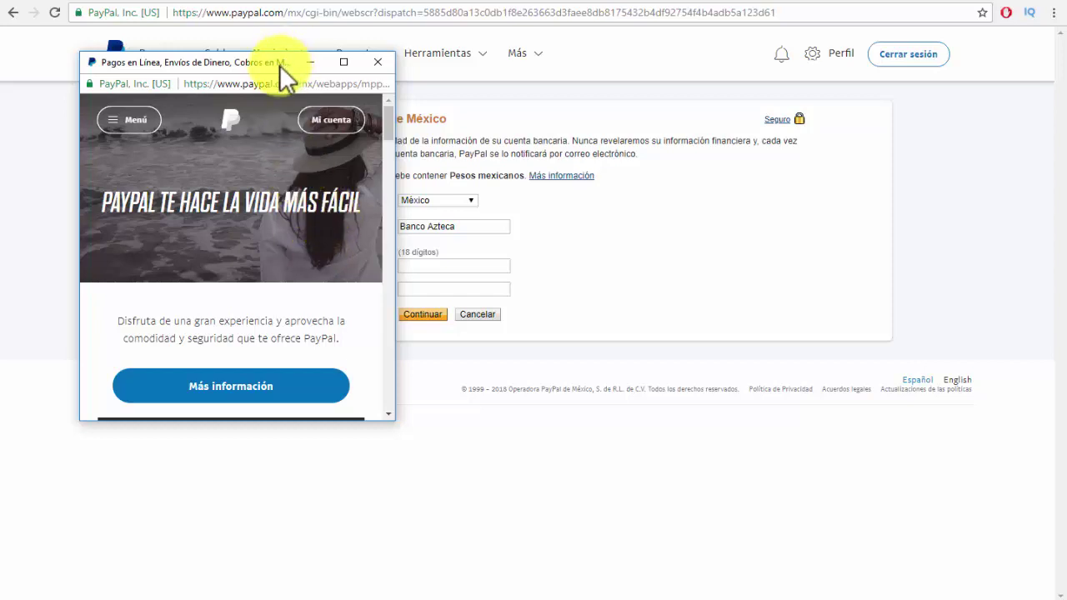
{"action": "left_click", "coordinate": [376, 60]}
Enter the bank account's 18-digit CLABE in both CLABE fields and continue to the review page.
{"action": "left_click", "coordinate": [437, 263]}
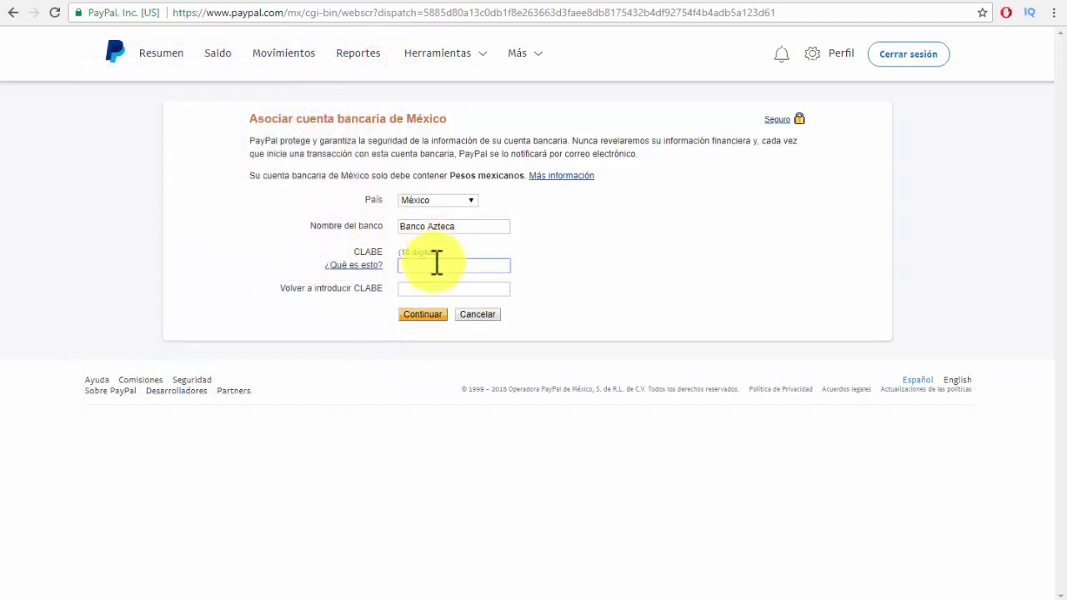
{"action": "left_click", "coordinate": [429, 261]}
{"action": "type", "text": "1"}
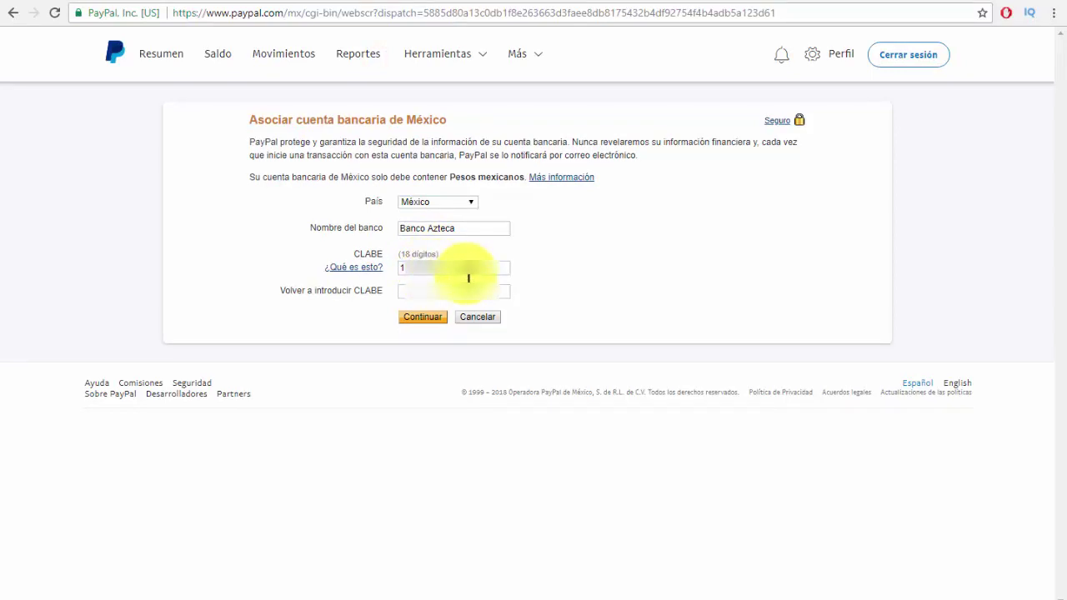
{"action": "left_click", "coordinate": [433, 290]}
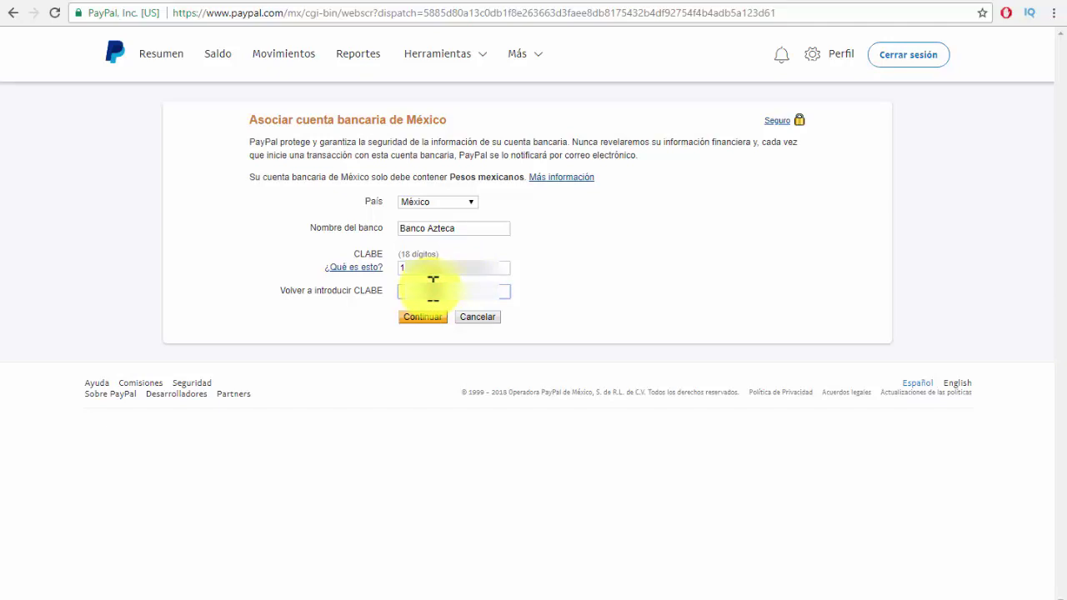
{"action": "key", "text": "ctrl+v"}
{"action": "left_click", "coordinate": [425, 317]}
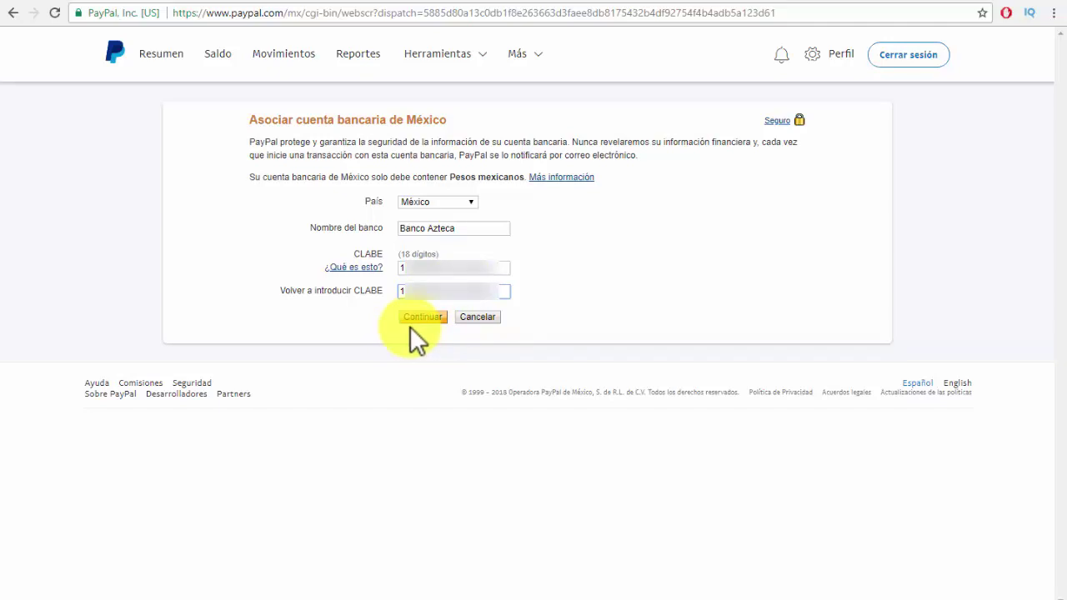
{"action": "left_click", "coordinate": [417, 318]}
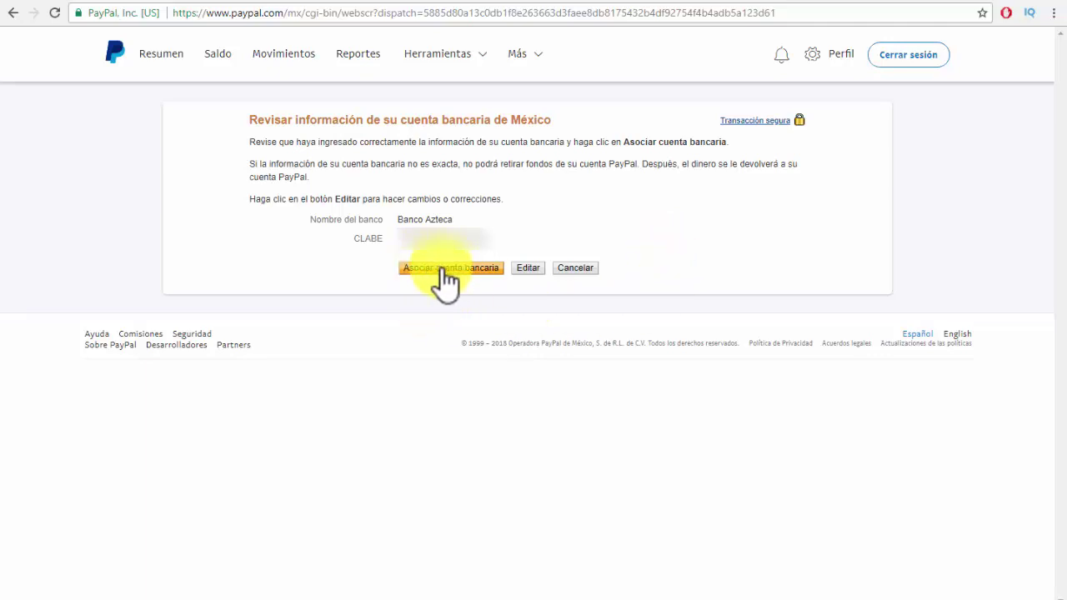
Review the CLABE and the warning about inaccurate bank information, and confirm associating the Banco Azteca account.
{"action": "left_click_drag", "start_coordinate": [398, 242], "coordinate": [492, 244]}
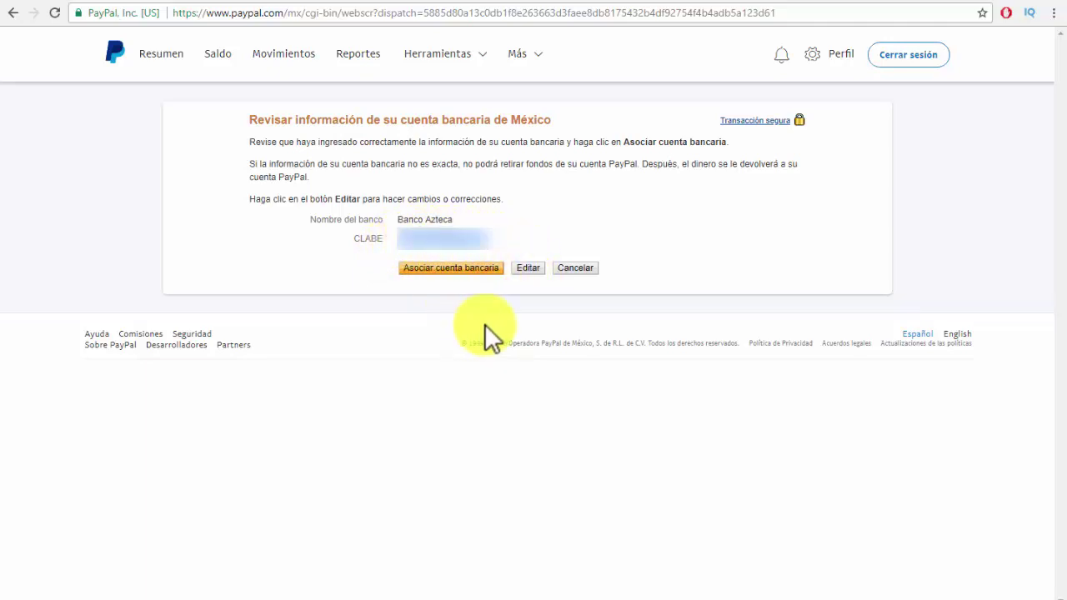
{"action": "left_click", "coordinate": [514, 307]}
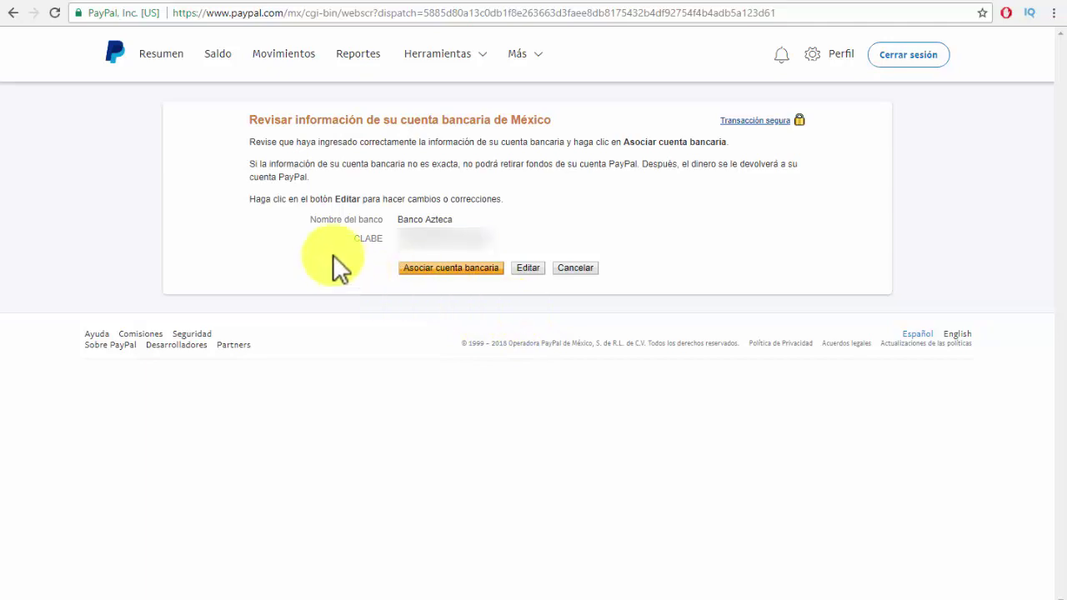
{"action": "left_click_drag", "start_coordinate": [250, 163], "coordinate": [650, 164]}
{"action": "left_click", "coordinate": [466, 164]}
{"action": "left_click", "coordinate": [610, 245]}
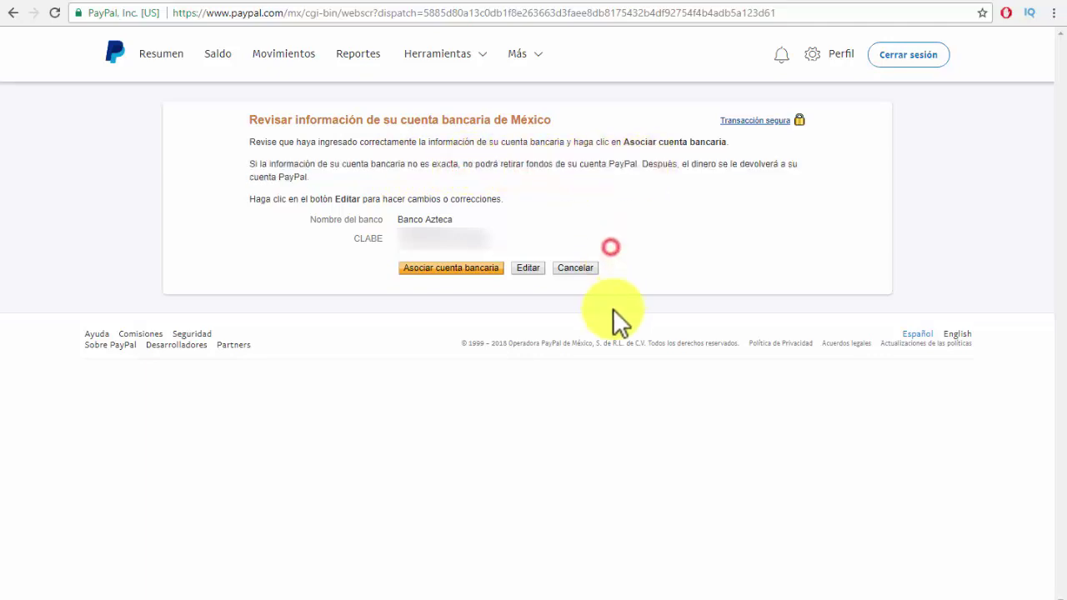
{"action": "left_click", "coordinate": [426, 271]}
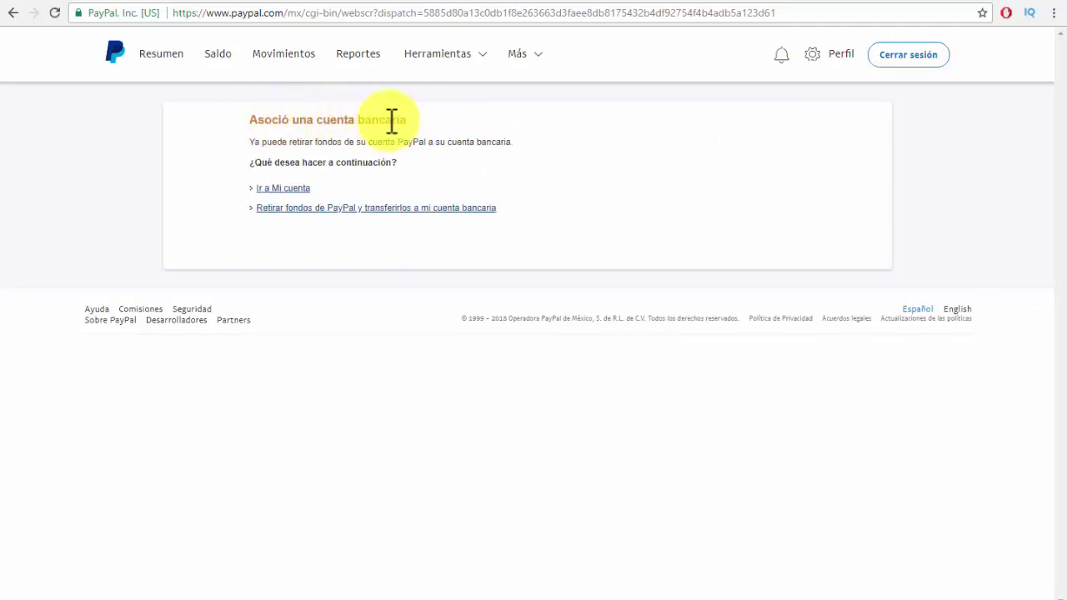
Return to the account overview and look through the linked bank accounts in the balance details.
{"action": "left_click_drag", "start_coordinate": [247, 142], "coordinate": [396, 143]}
{"action": "left_click", "coordinate": [515, 147]}
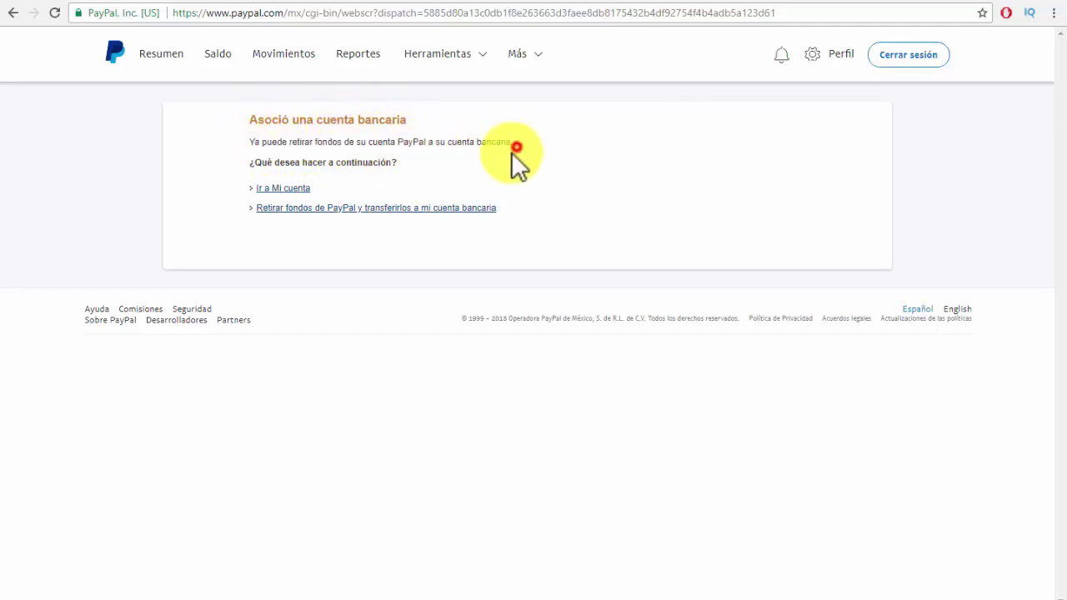
{"action": "left_click", "coordinate": [296, 189]}
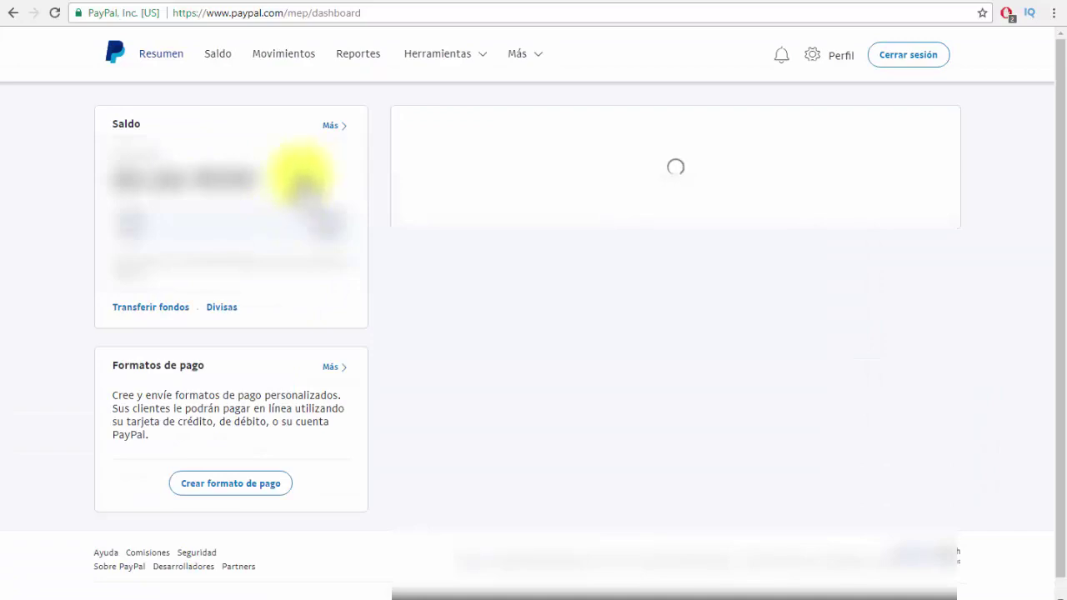
{"action": "left_click", "coordinate": [329, 127]}
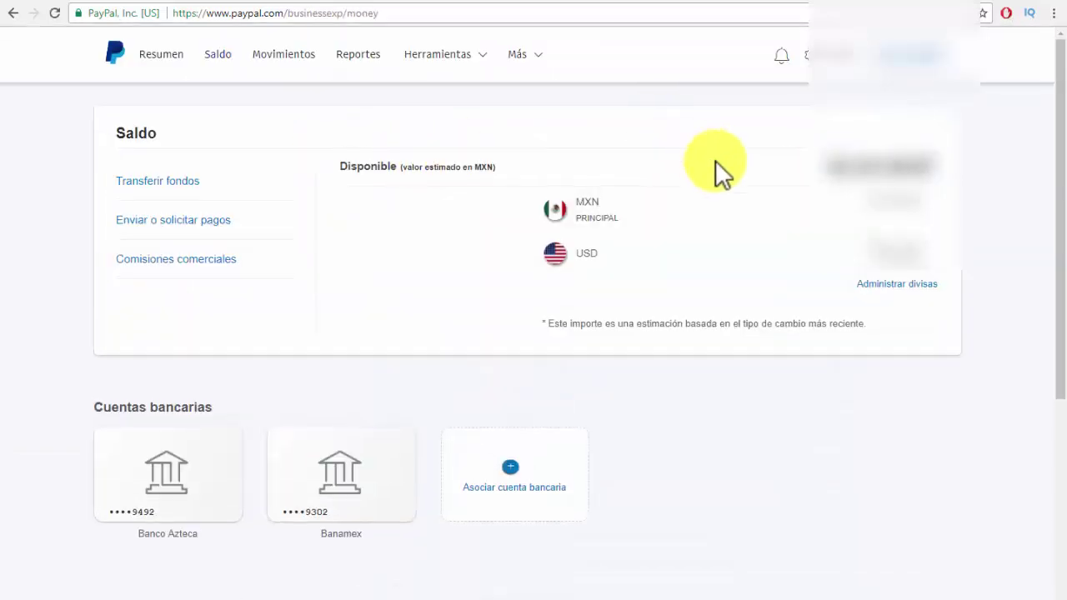
{"action": "left_click_drag", "start_coordinate": [1059, 195], "coordinate": [1060, 370]}
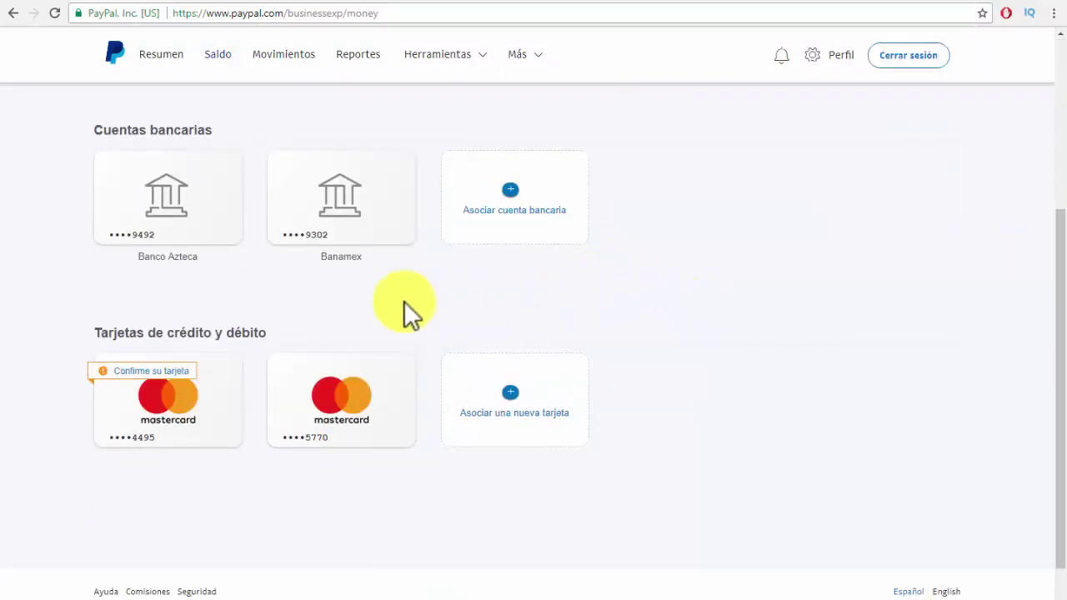
Open the bank account management list from the Banco Azteca account and delete the Banamex account, confirming the removal.
{"action": "left_click", "coordinate": [163, 194]}
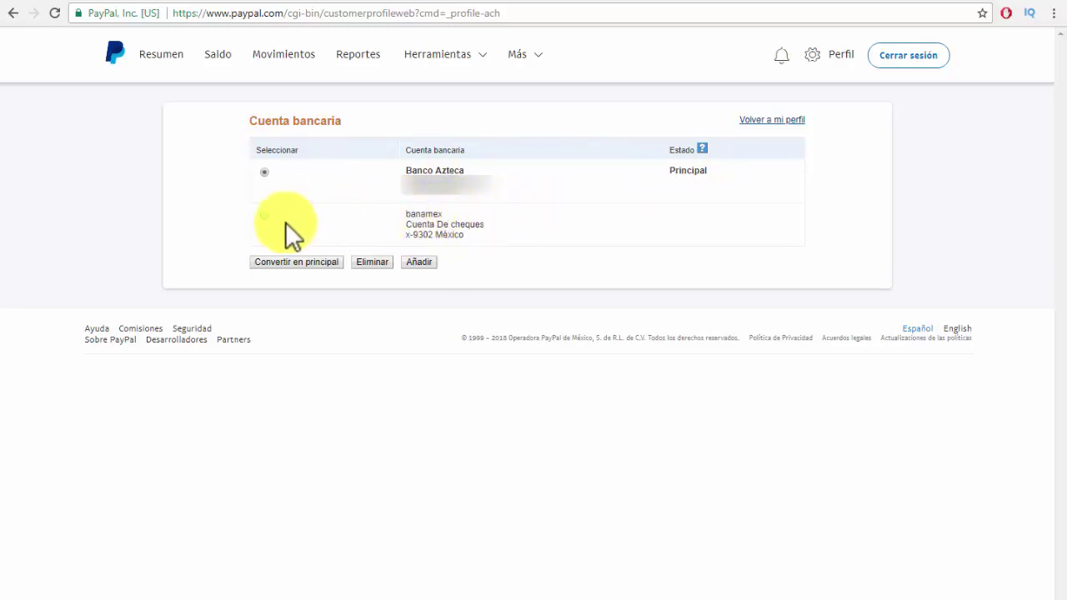
{"action": "left_click", "coordinate": [263, 217]}
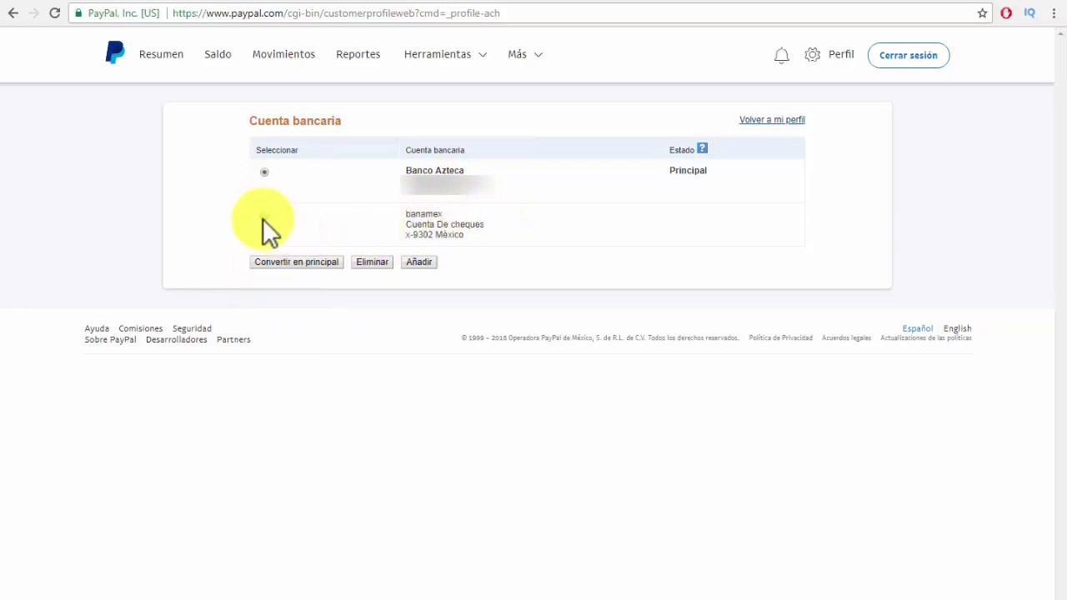
{"action": "left_click", "coordinate": [371, 265]}
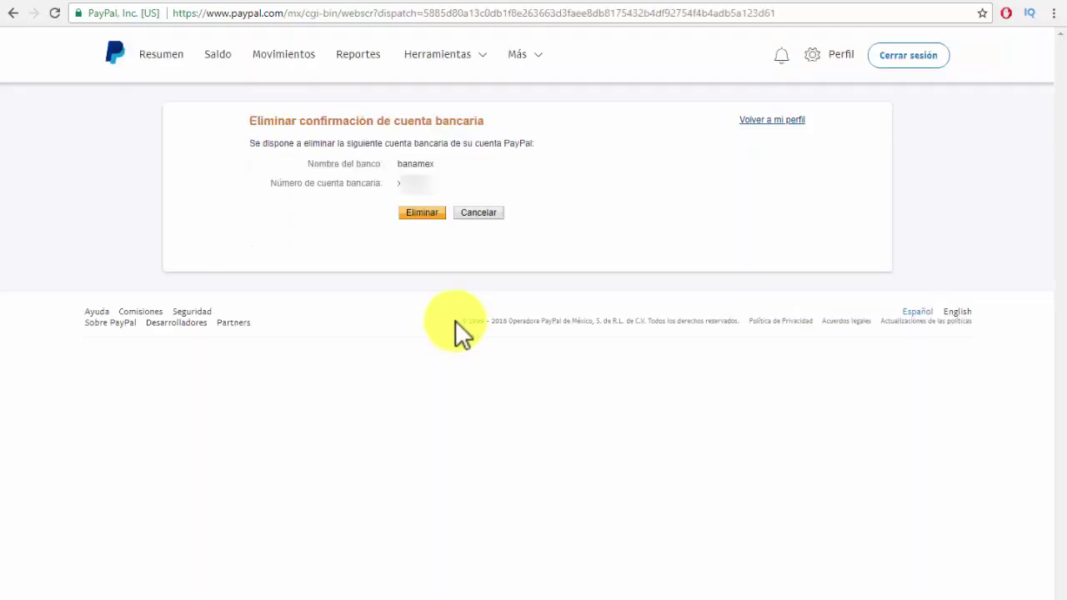
{"action": "left_click", "coordinate": [414, 214]}
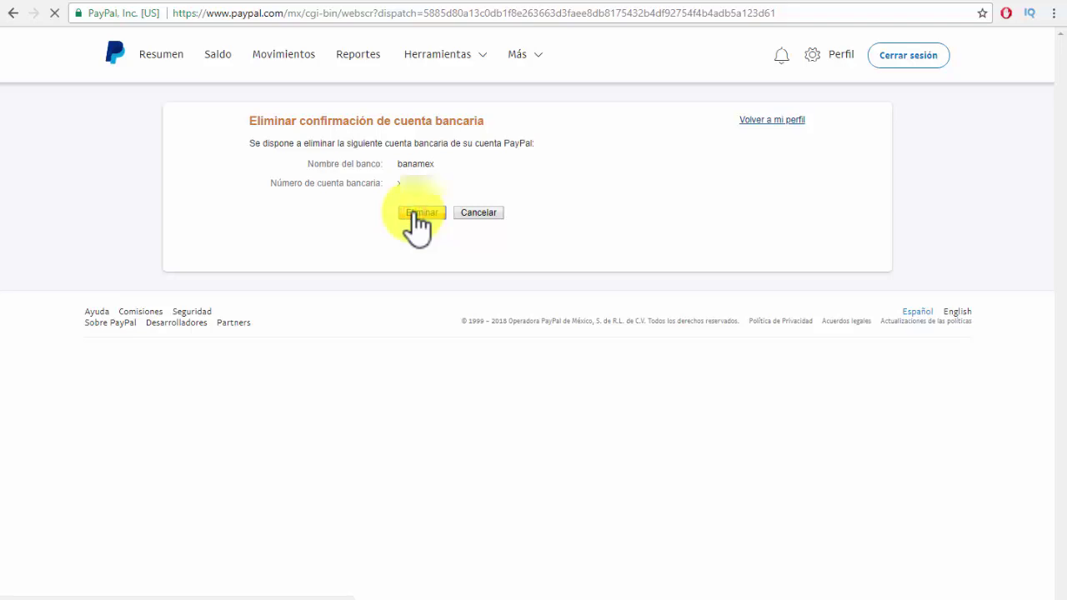